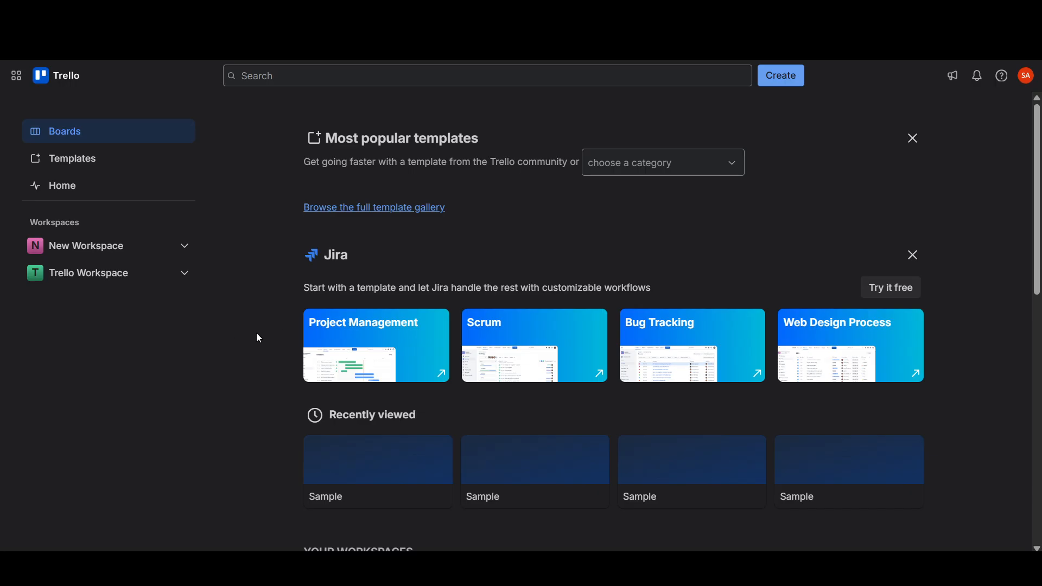
- Start a new board from the workspace boards page and title it Yes board
{"action": "scroll", "coordinate": [257, 335], "scroll_direction": "down", "scroll_amount": 5}
{"action": "scroll", "coordinate": [304, 380], "scroll_direction": "down", "scroll_amount": 3}
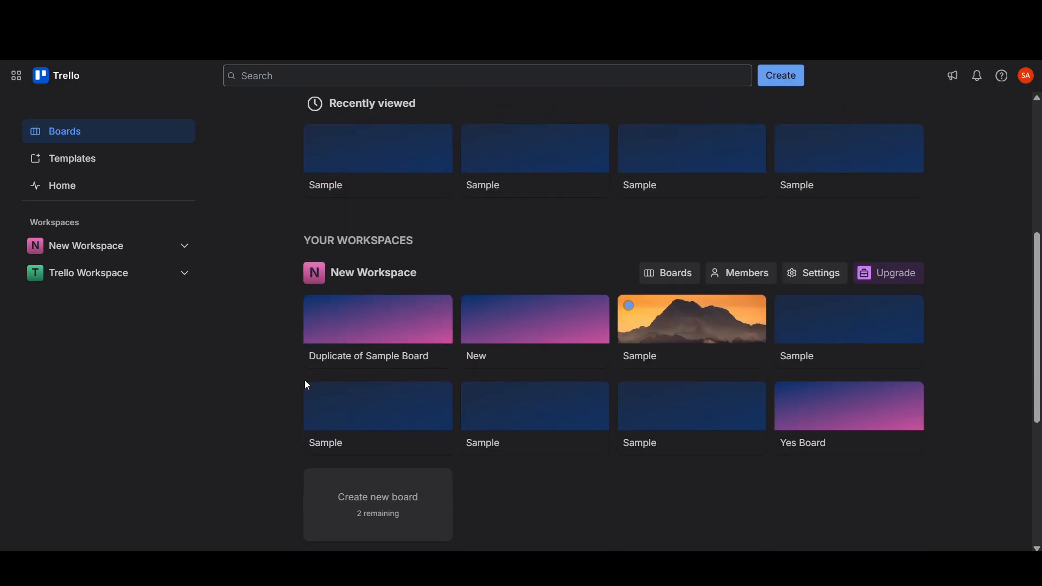
{"action": "left_click", "coordinate": [387, 412]}
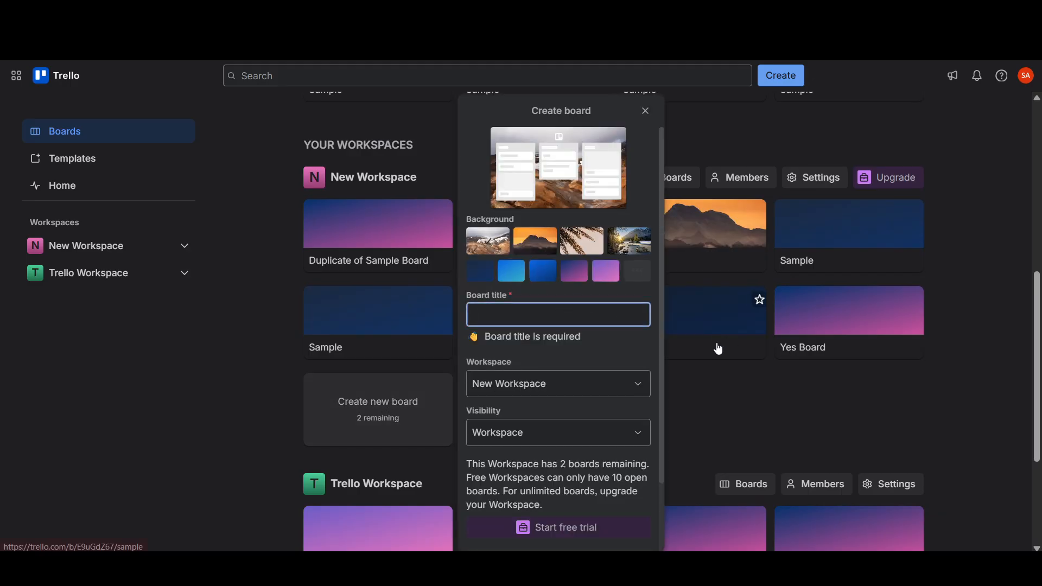
{"action": "type", "text": "Yes"}
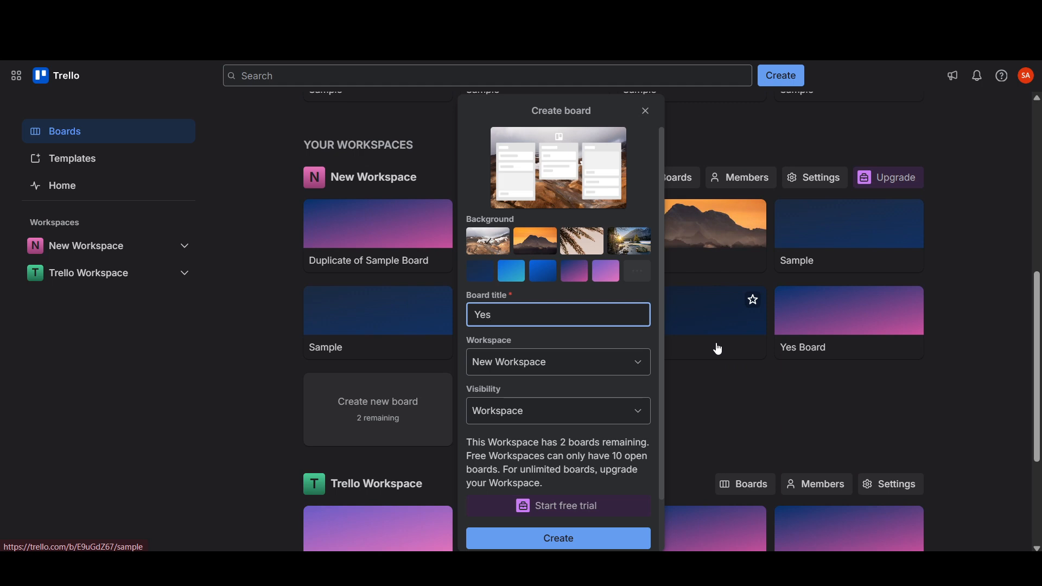
{"action": "type", "text": " board"}
- Choose the dark blue background and assign the board to Trello Workspace
{"action": "left_click", "coordinate": [503, 280]}
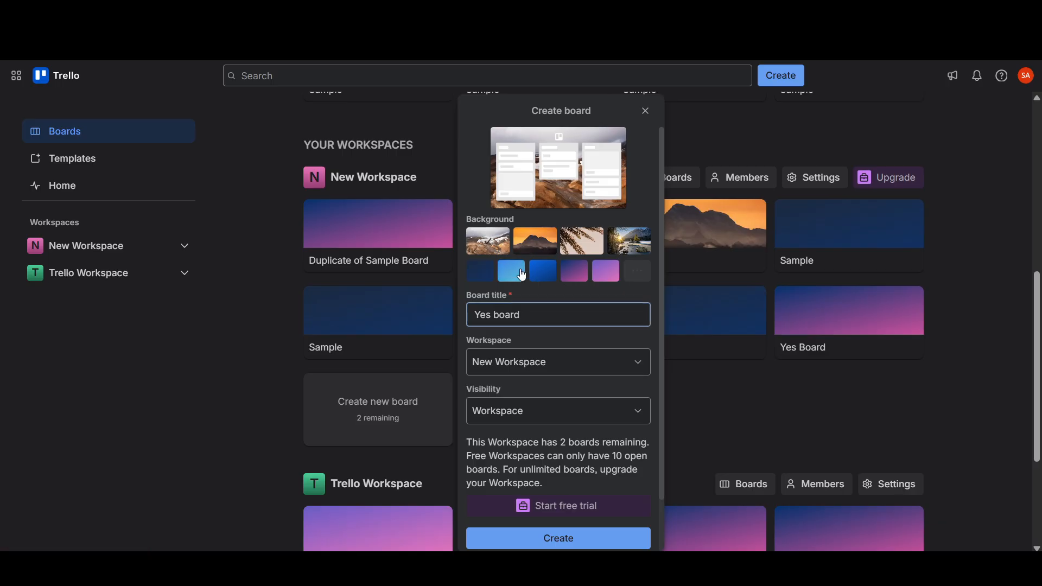
{"action": "left_click", "coordinate": [482, 278]}
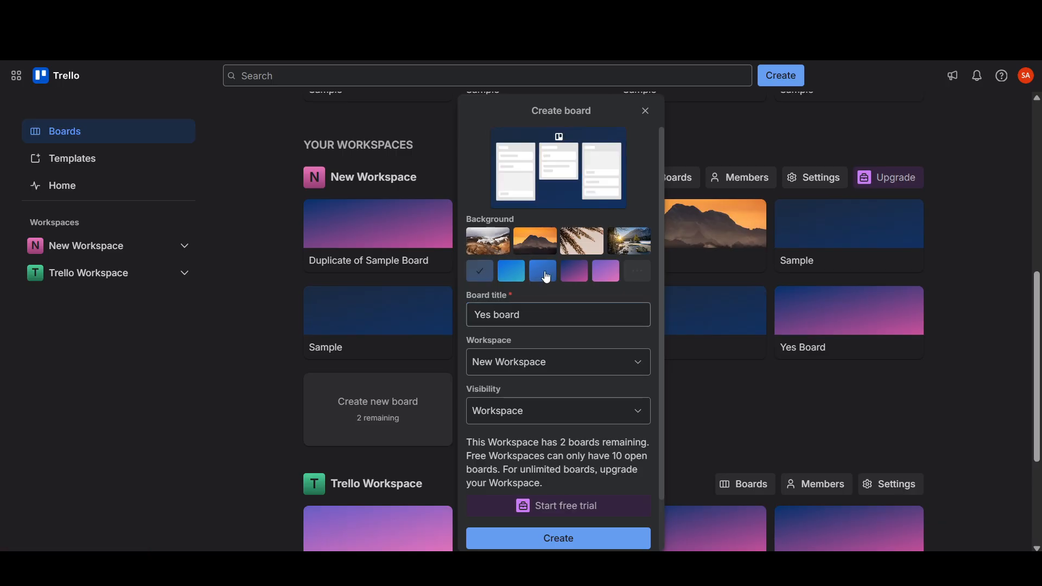
{"action": "left_click", "coordinate": [562, 369]}
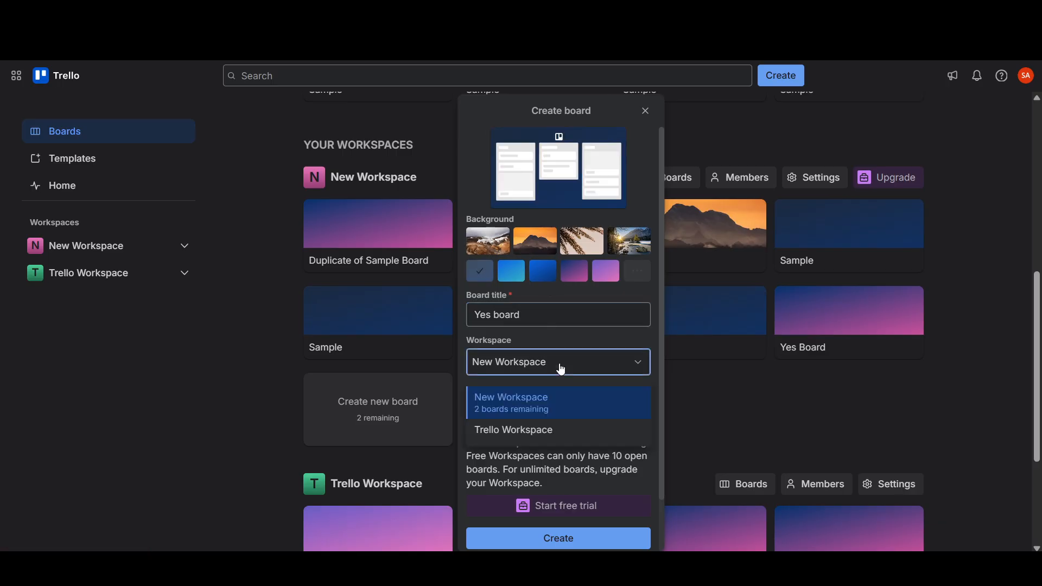
{"action": "left_click", "coordinate": [557, 428]}
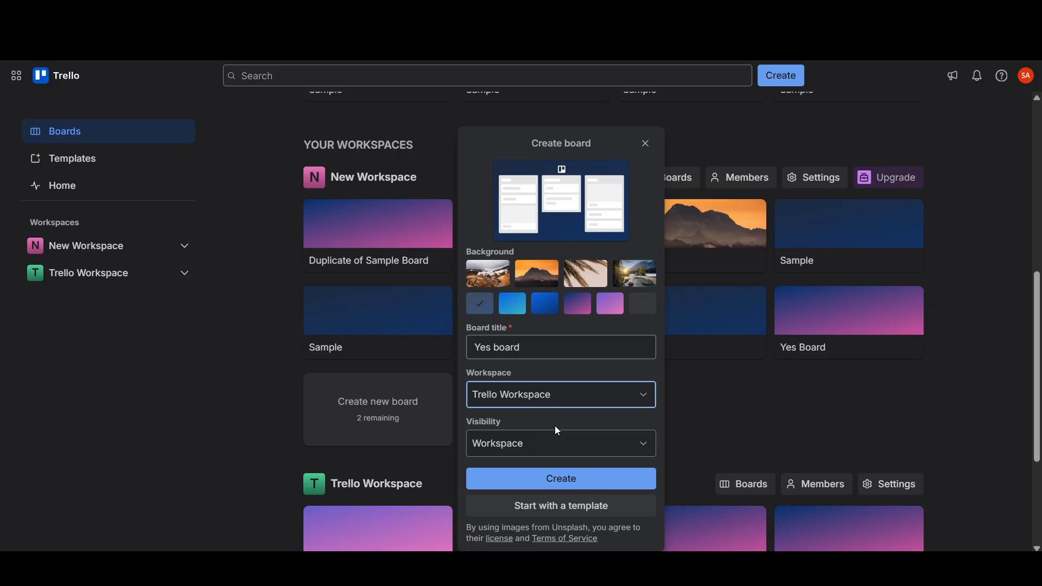
- Keep the visibility set to Workspace and create the board
{"action": "key", "text": "Tab"}
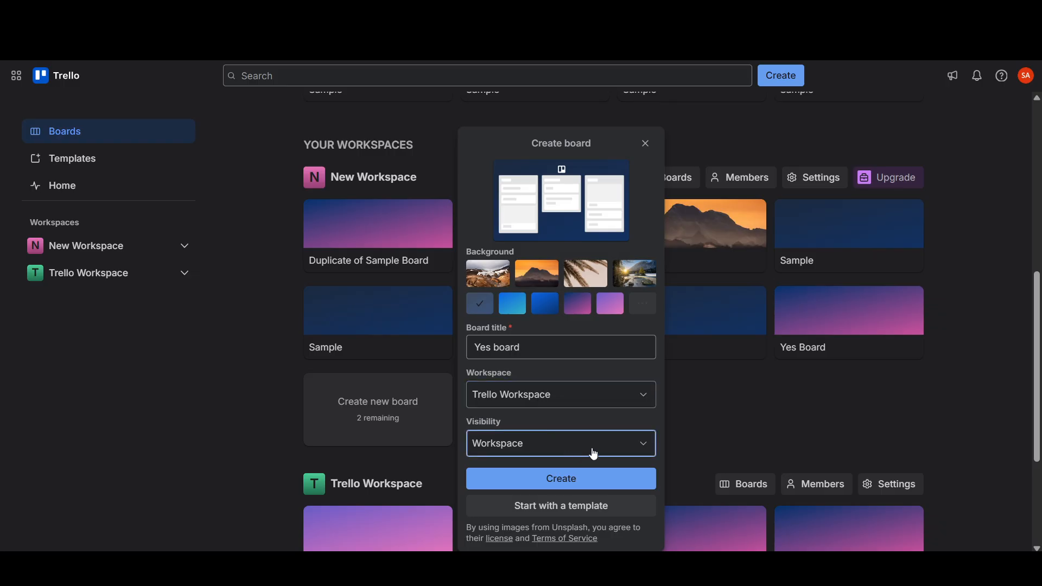
{"action": "scroll", "coordinate": [666, 446], "scroll_direction": "down", "scroll_amount": 1}
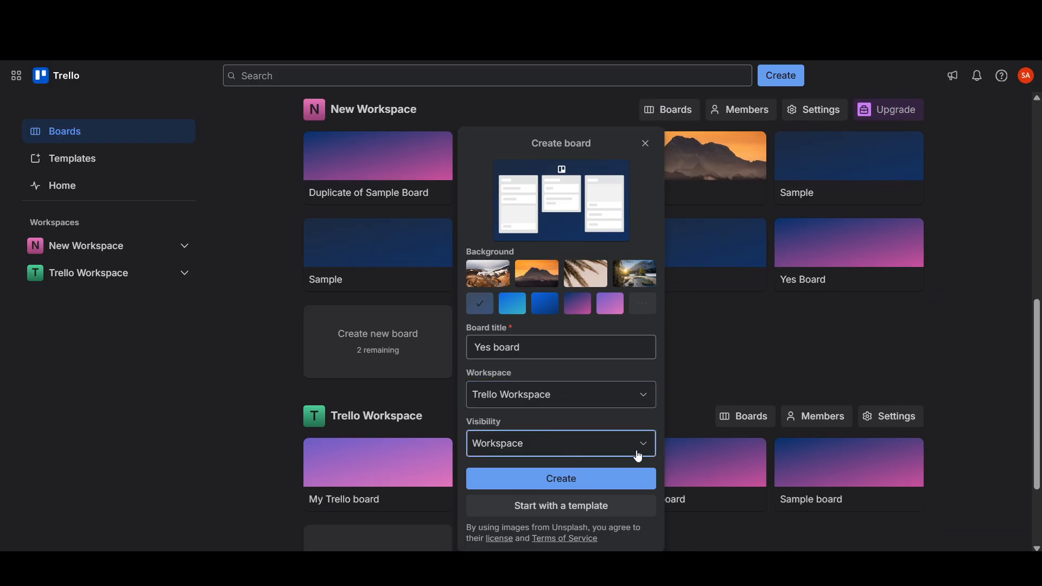
{"action": "left_click", "coordinate": [638, 455]}
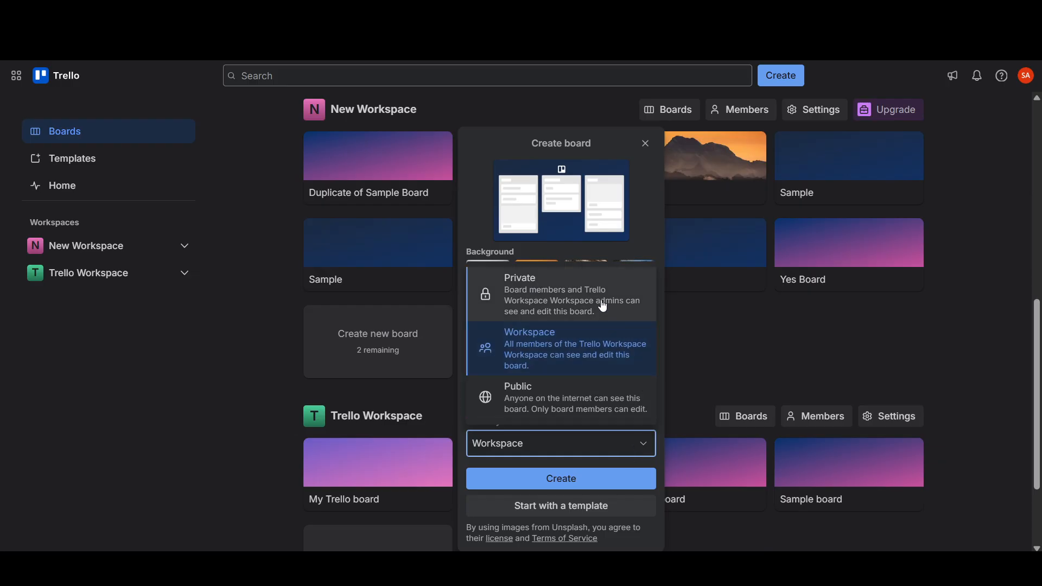
{"action": "left_click", "coordinate": [638, 363]}
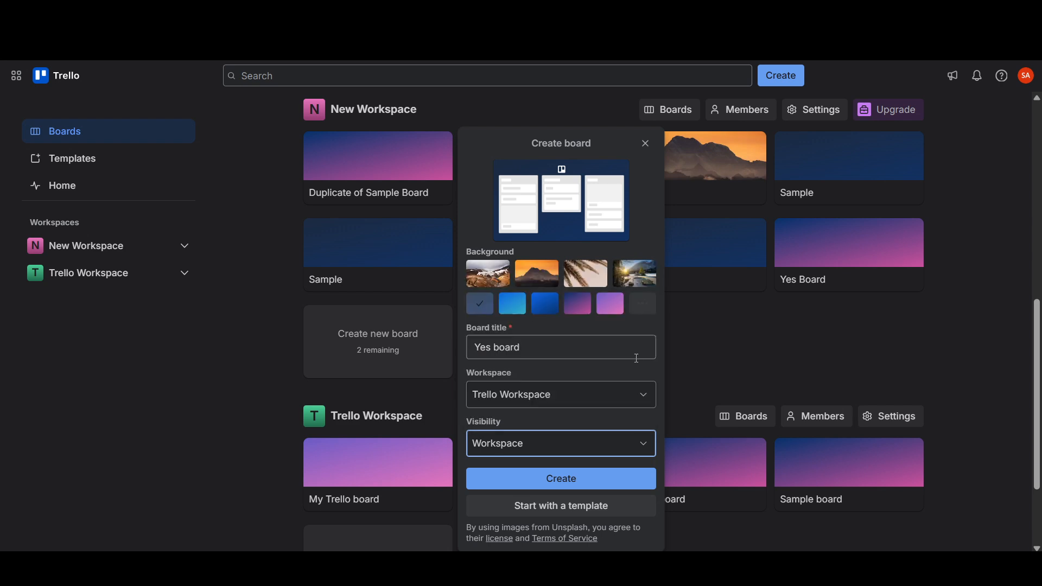
{"action": "left_click", "coordinate": [632, 486]}
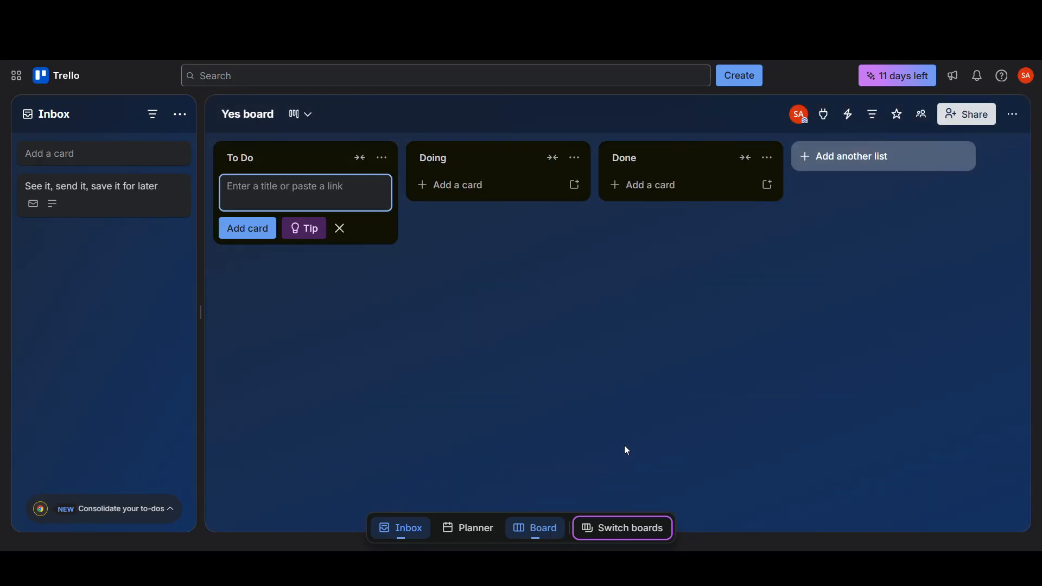
- Open the Power-Ups directory for the board
{"action": "left_click", "coordinate": [278, 178]}
{"action": "left_click", "coordinate": [738, 115]}
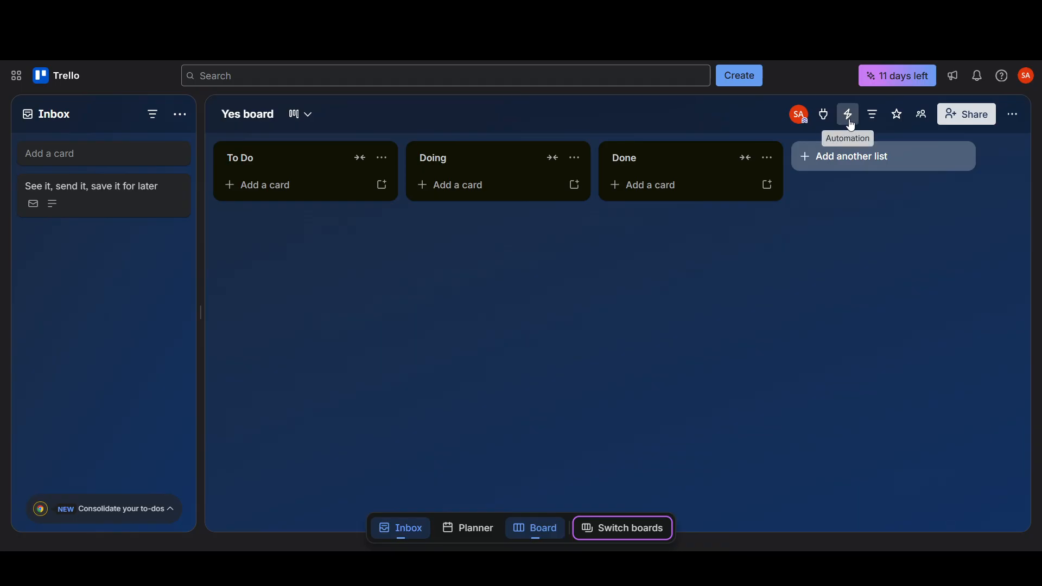
{"action": "left_click", "coordinate": [823, 115]}
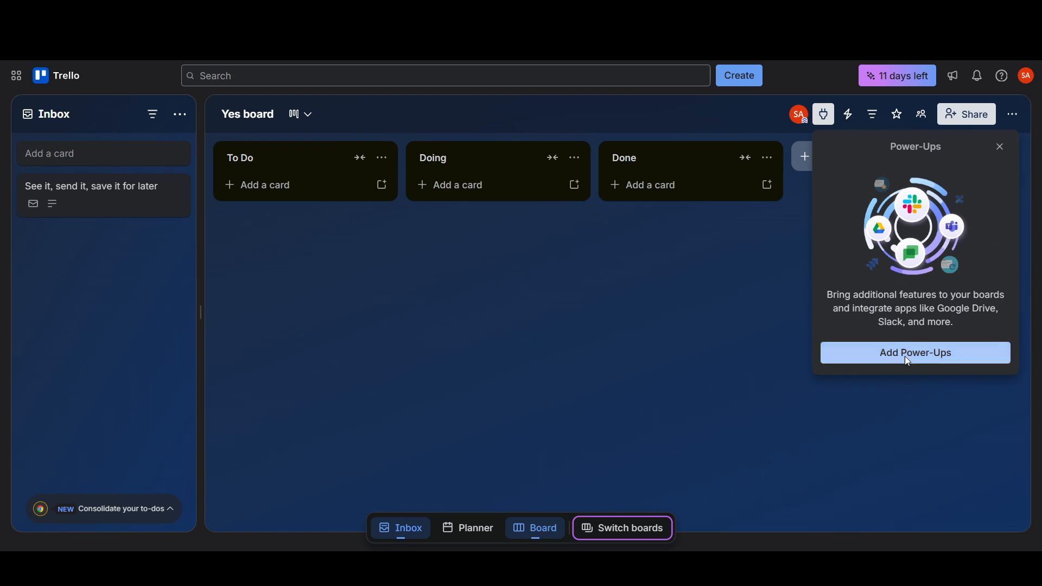
{"action": "left_click", "coordinate": [908, 359]}
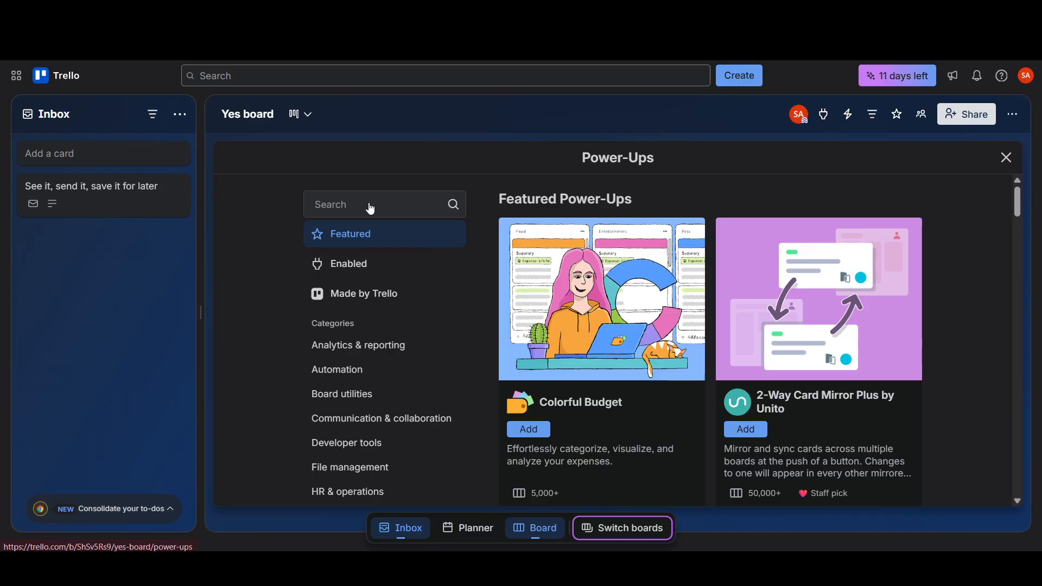
- Search Power-Ups for CSV import and add Import to Trello by Blue Cat (CSV, Excel)
{"action": "left_click", "coordinate": [371, 208]}
{"action": "type", "text": "CSV import"}
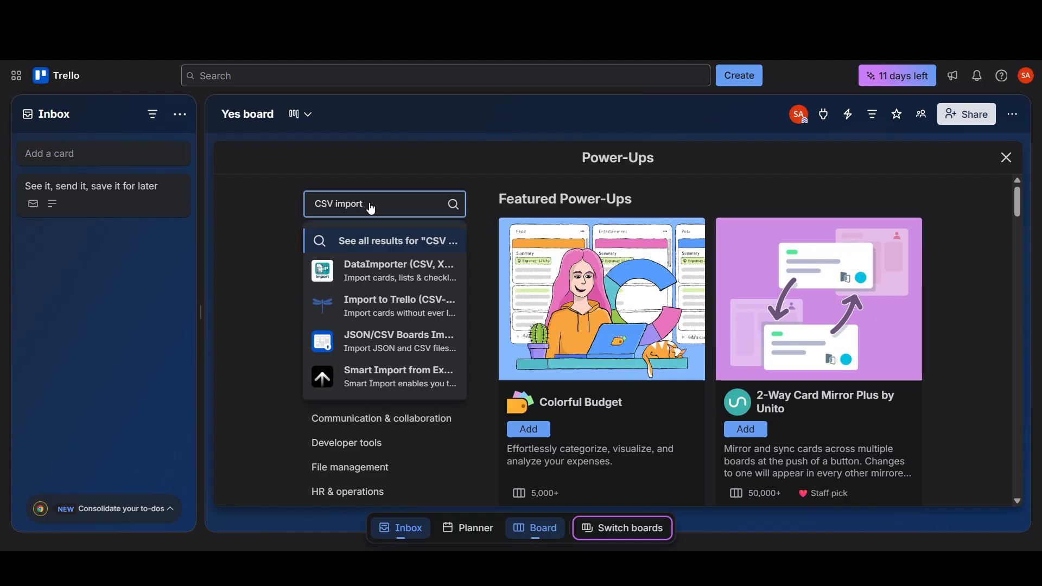
{"action": "key", "text": "Return"}
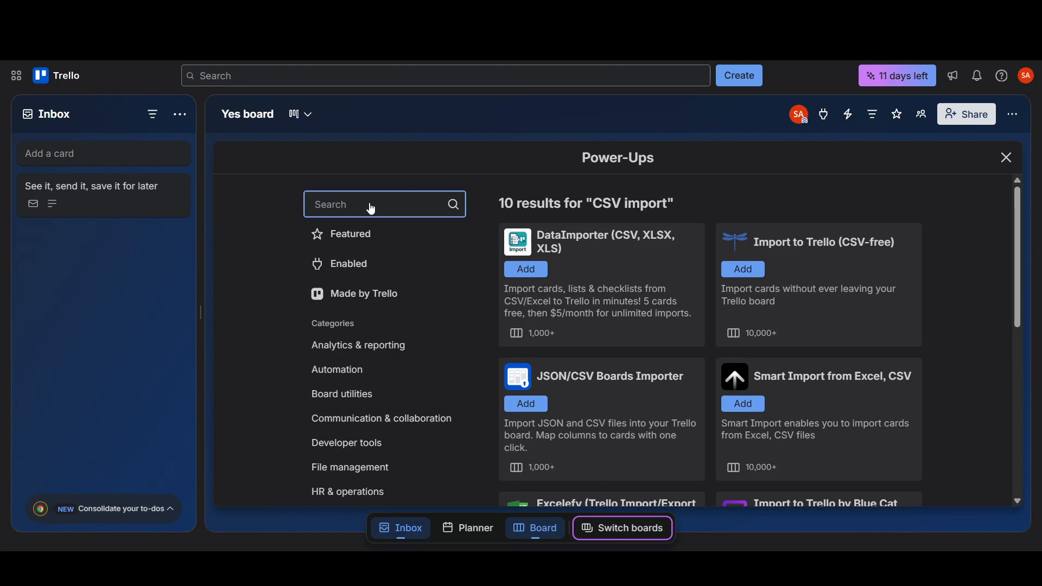
{"action": "scroll", "coordinate": [793, 358], "scroll_direction": "down", "scroll_amount": 5}
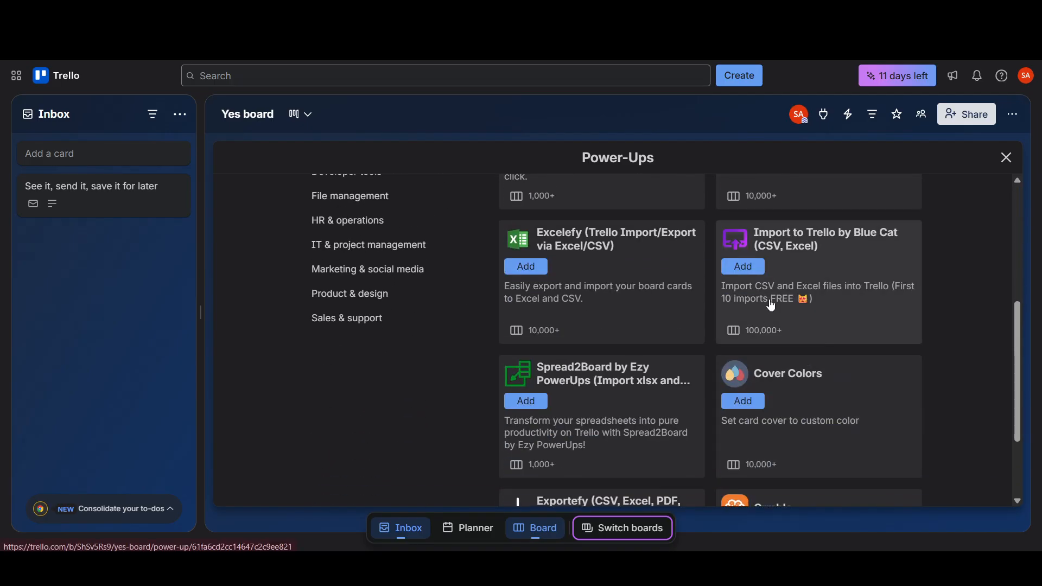
{"action": "left_click", "coordinate": [743, 267]}
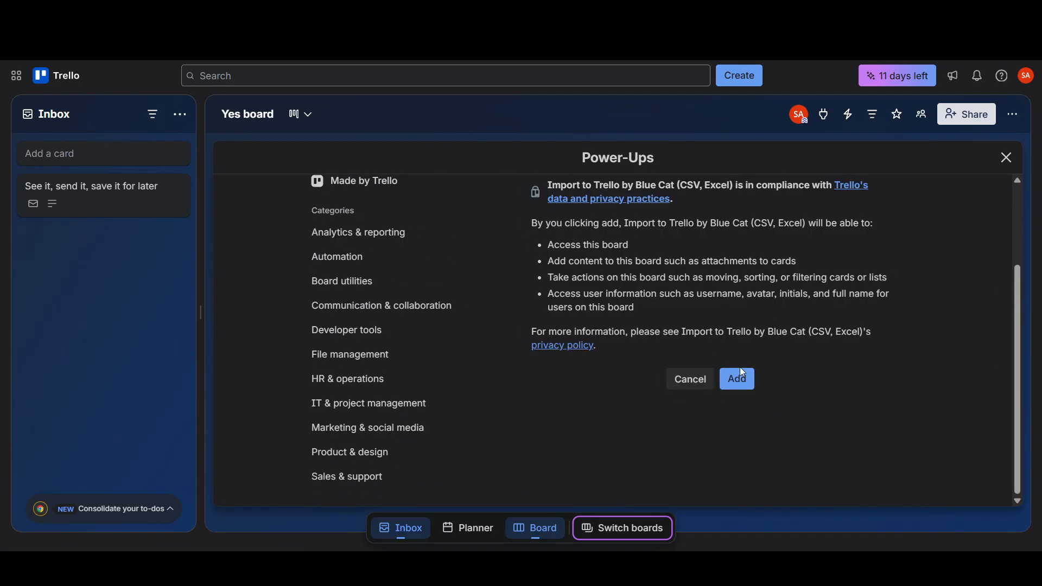
{"action": "left_click", "coordinate": [740, 374]}
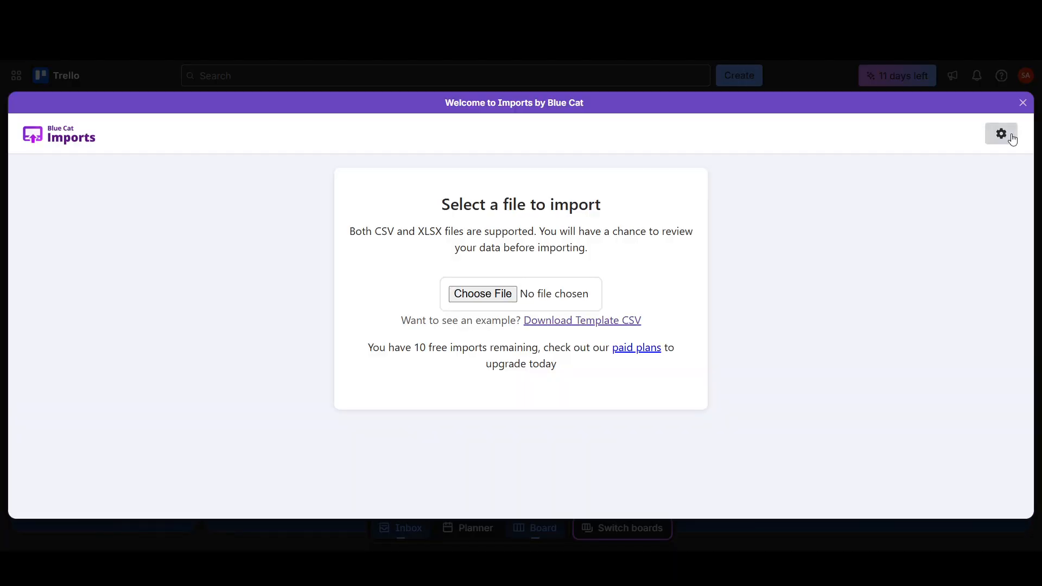
- Import the file tRDUWBP1 - sample-board - with the default column mappings
{"action": "left_click", "coordinate": [528, 293]}
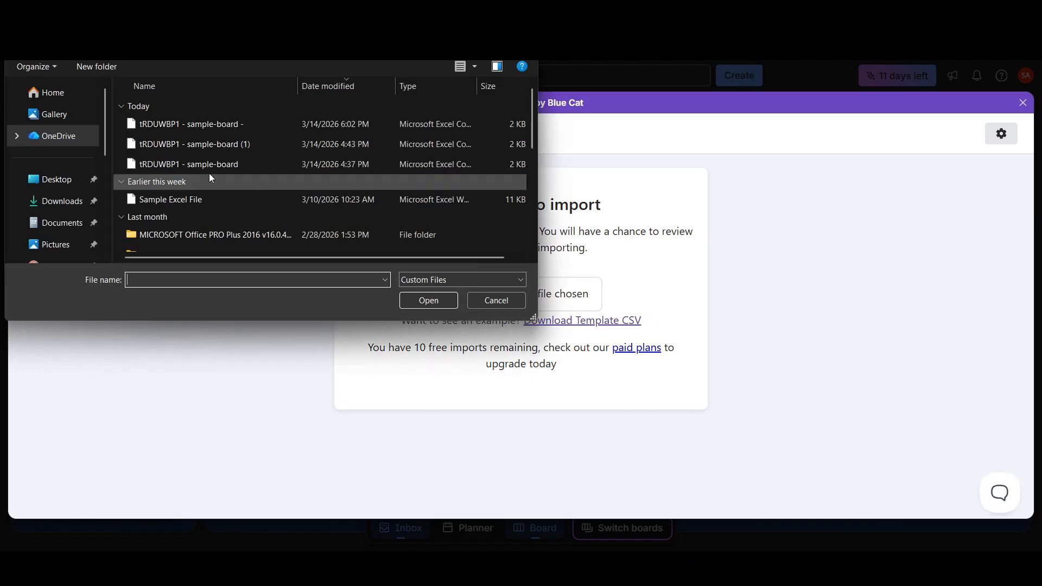
{"action": "left_click", "coordinate": [167, 125]}
{"action": "left_click", "coordinate": [418, 301]}
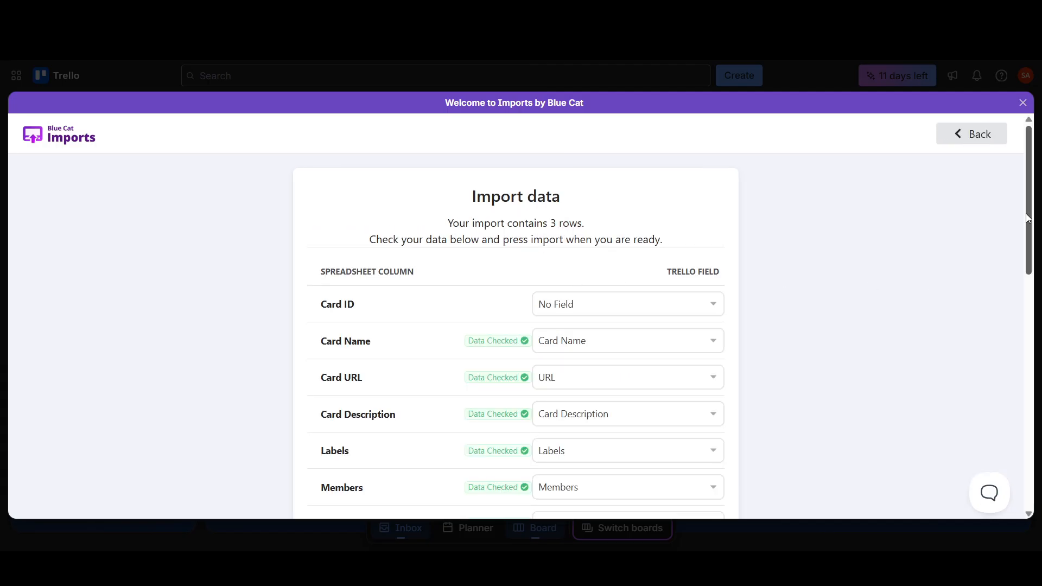
{"action": "left_click_drag", "start_coordinate": [1030, 226], "coordinate": [1038, 495]}
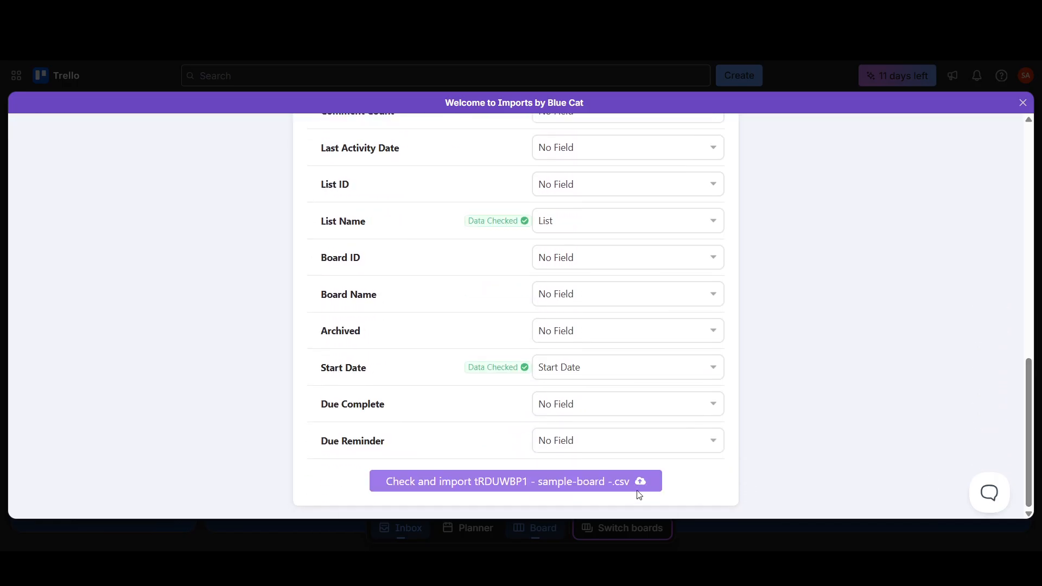
{"action": "left_click", "coordinate": [624, 483]}
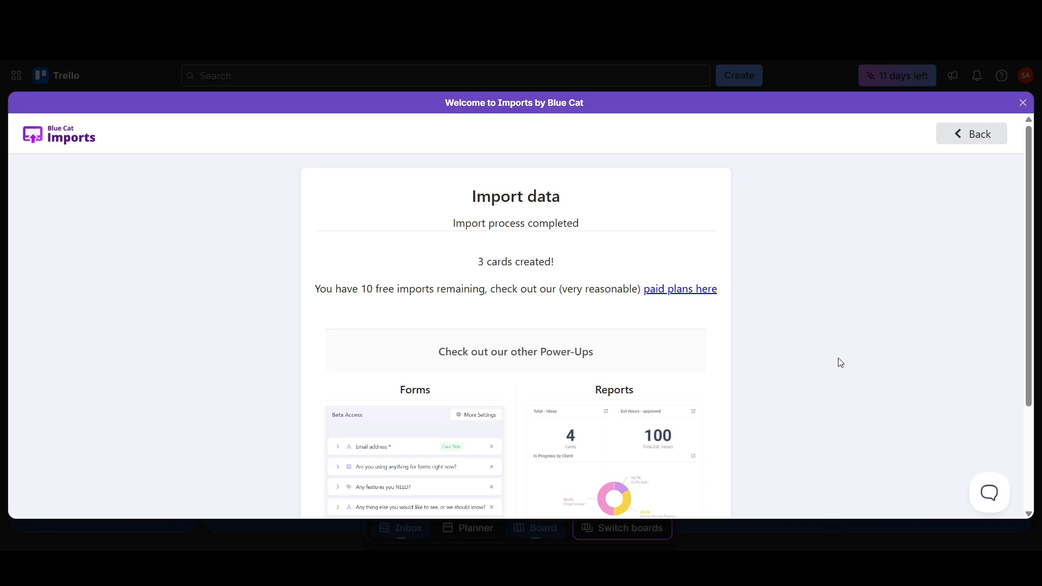
- Close the importer window and the Power-Ups window to return to the board
{"action": "scroll", "coordinate": [840, 362], "scroll_direction": "down", "scroll_amount": 3}
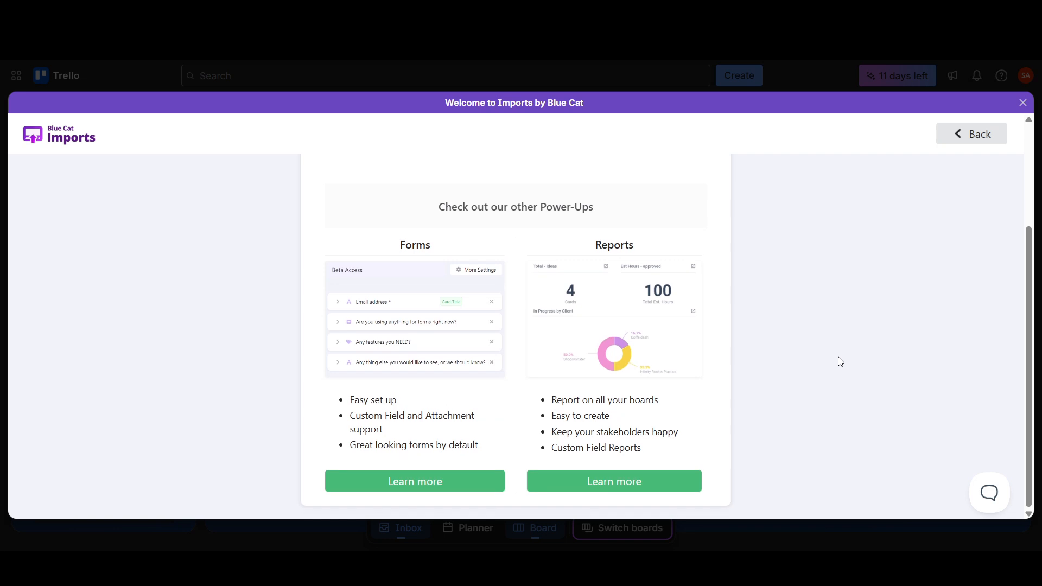
{"action": "scroll", "coordinate": [848, 356], "scroll_direction": "up", "scroll_amount": 3}
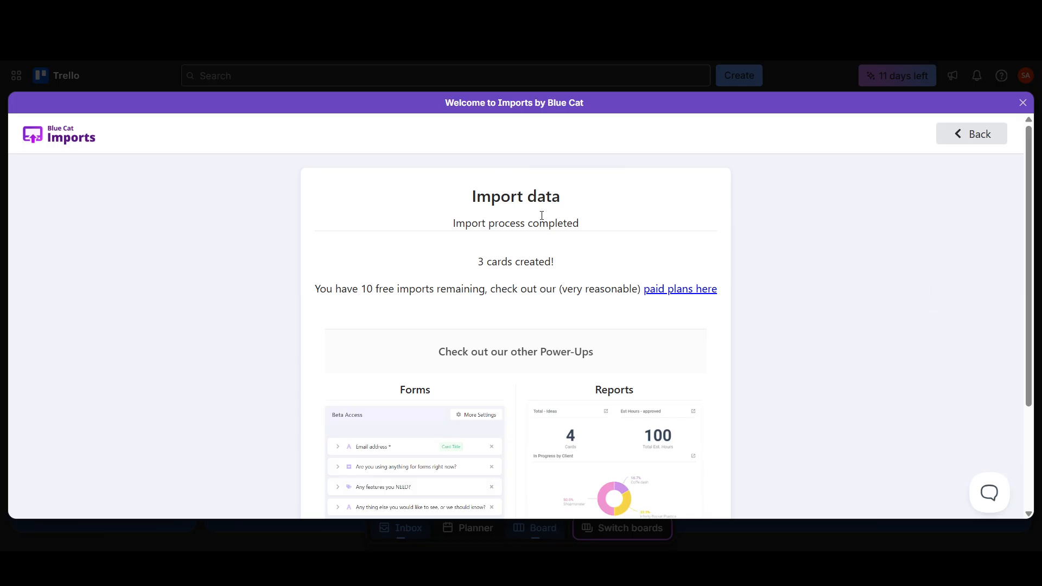
{"action": "left_click", "coordinate": [1023, 102]}
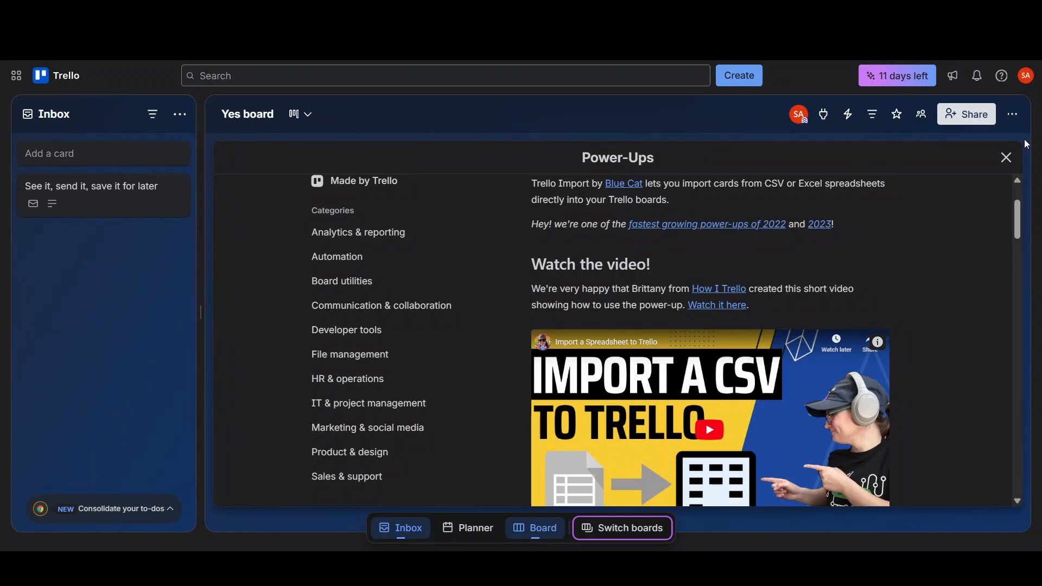
{"action": "left_click", "coordinate": [1007, 159]}
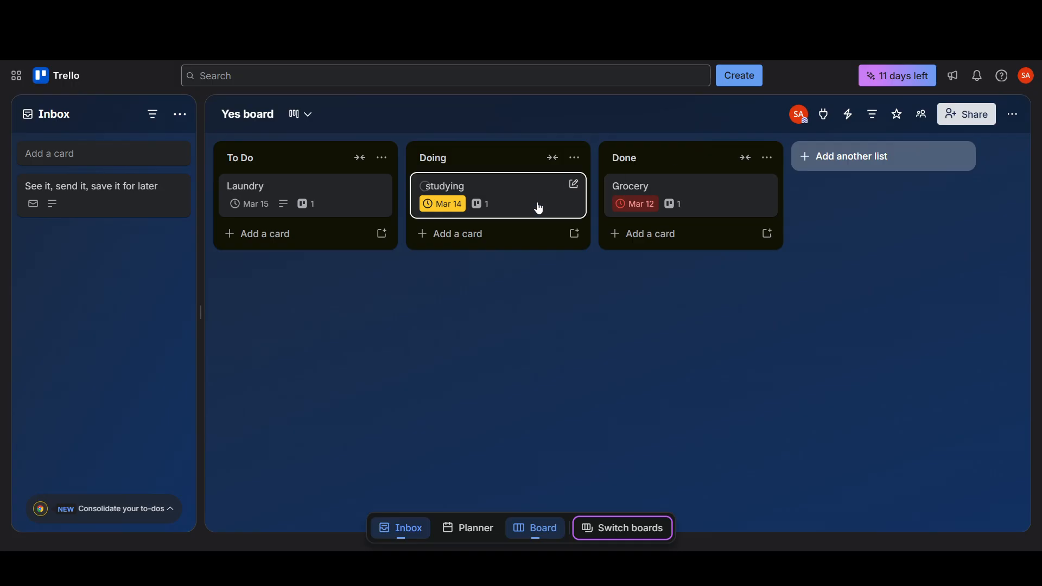
- Move the studying card to Done and back to Doing
{"action": "left_click_drag", "start_coordinate": [537, 205], "coordinate": [678, 194]}
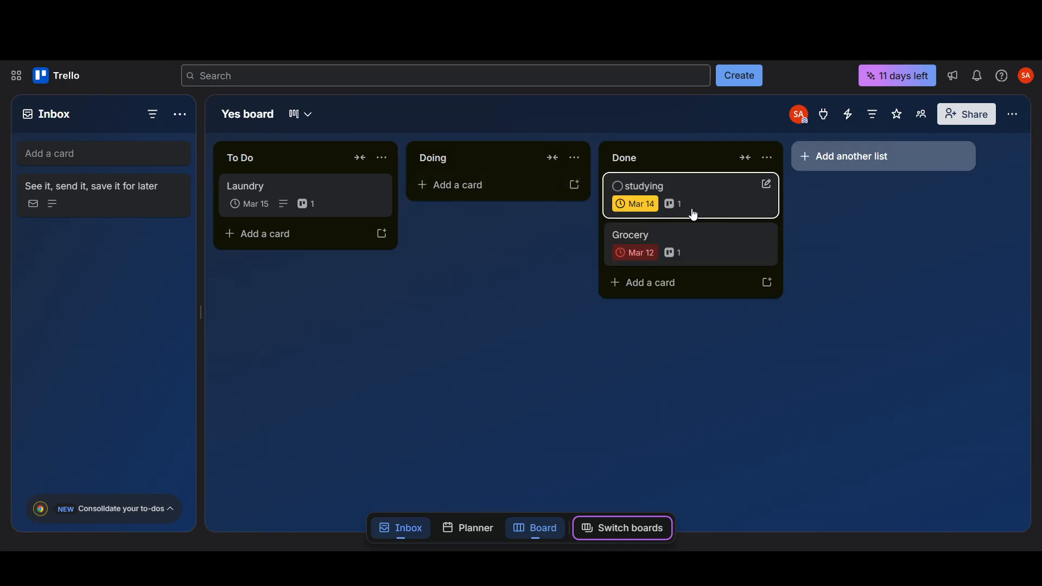
{"action": "left_click_drag", "start_coordinate": [693, 203], "coordinate": [525, 204]}
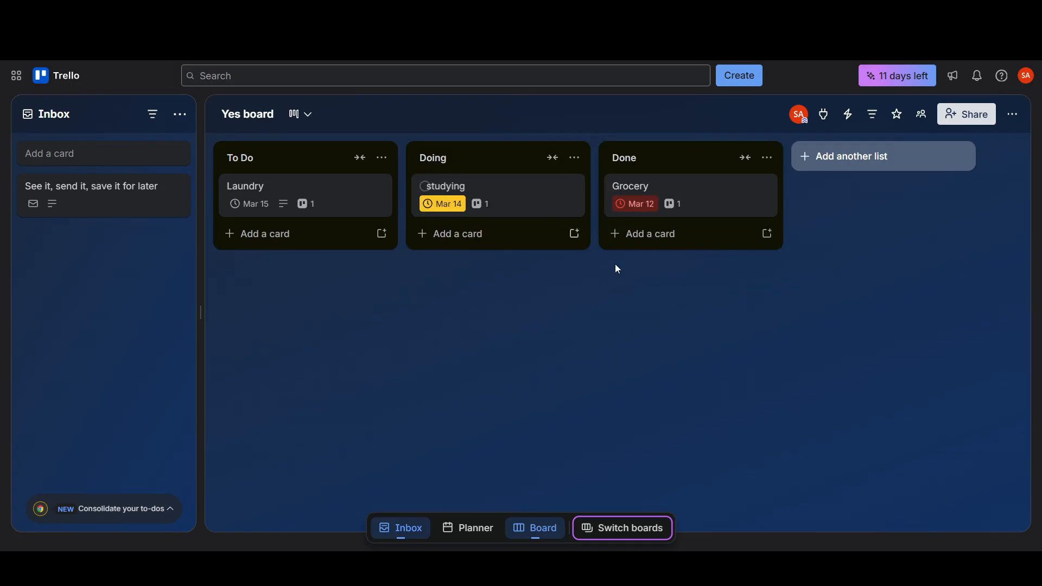